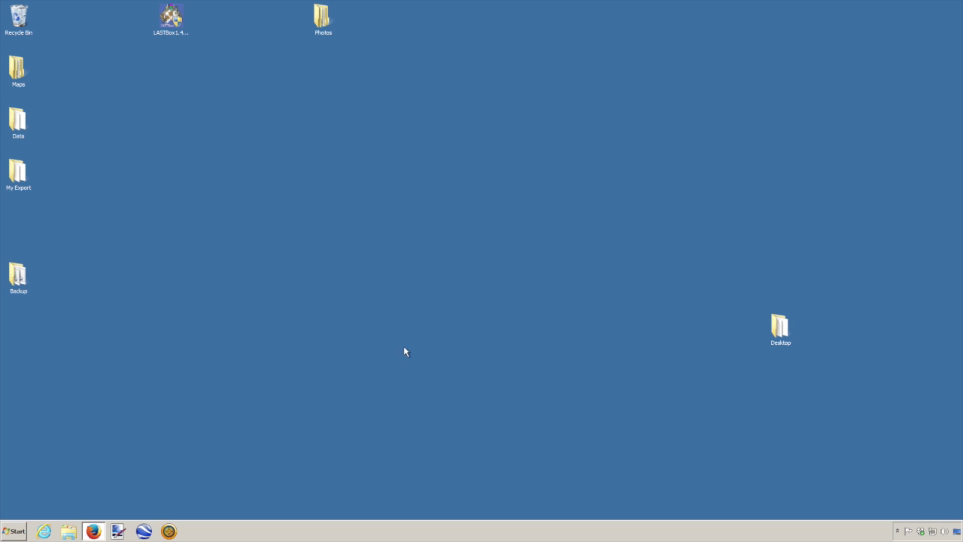
Look at the contents of Local Disk (X:) in Windows Explorer, and minimize the window
{"action": "left_click", "coordinate": [69, 531]}
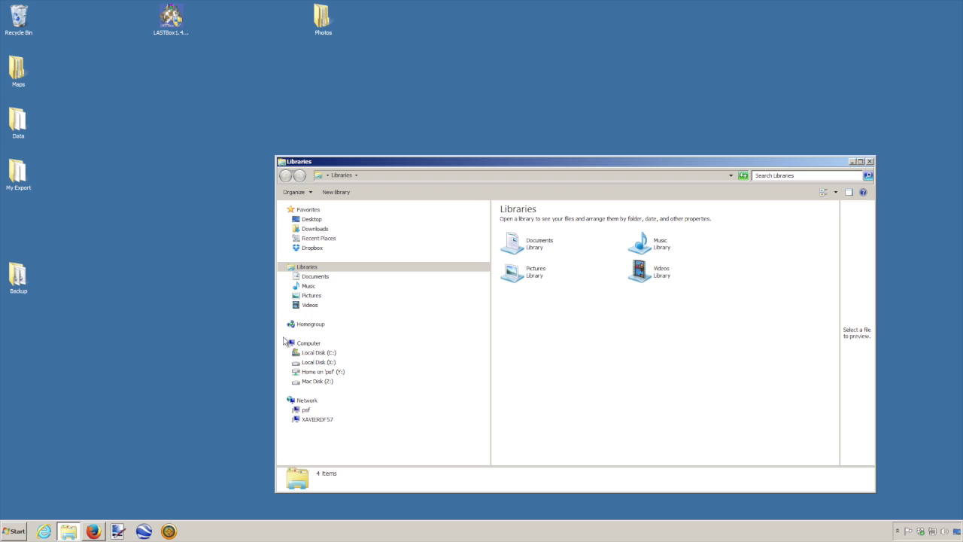
{"action": "left_click_drag", "start_coordinate": [422, 161], "coordinate": [383, 108]}
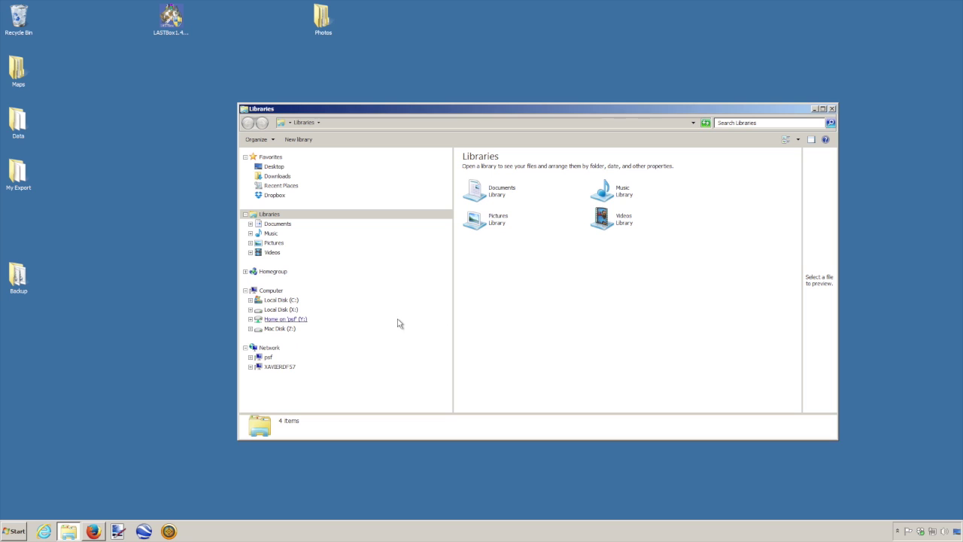
{"action": "left_click", "coordinate": [289, 310]}
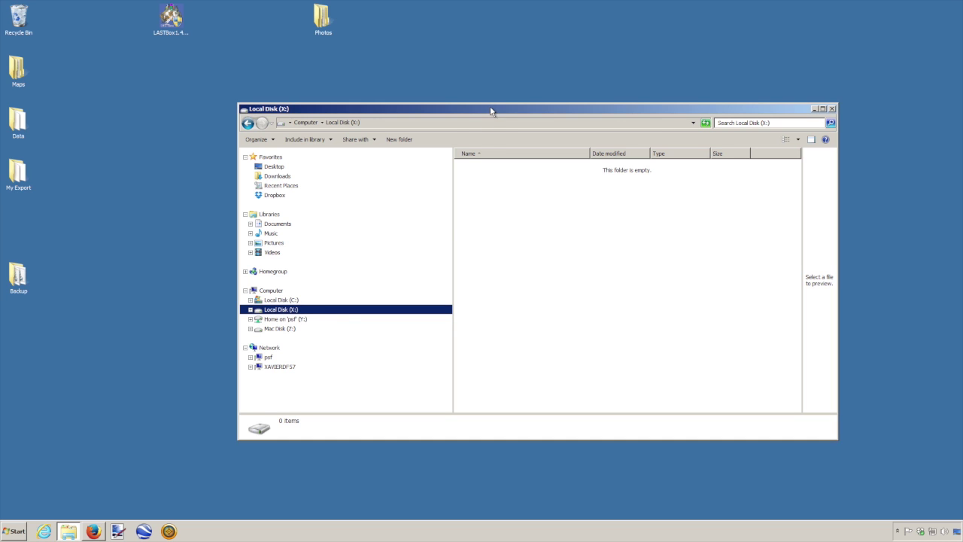
{"action": "left_click_drag", "start_coordinate": [489, 111], "coordinate": [459, 104]}
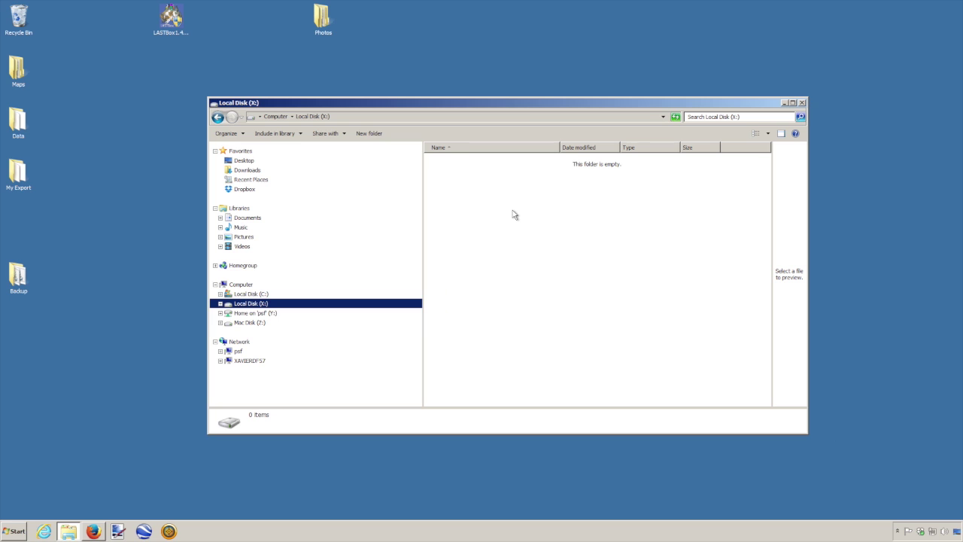
{"action": "left_click", "coordinate": [785, 102]}
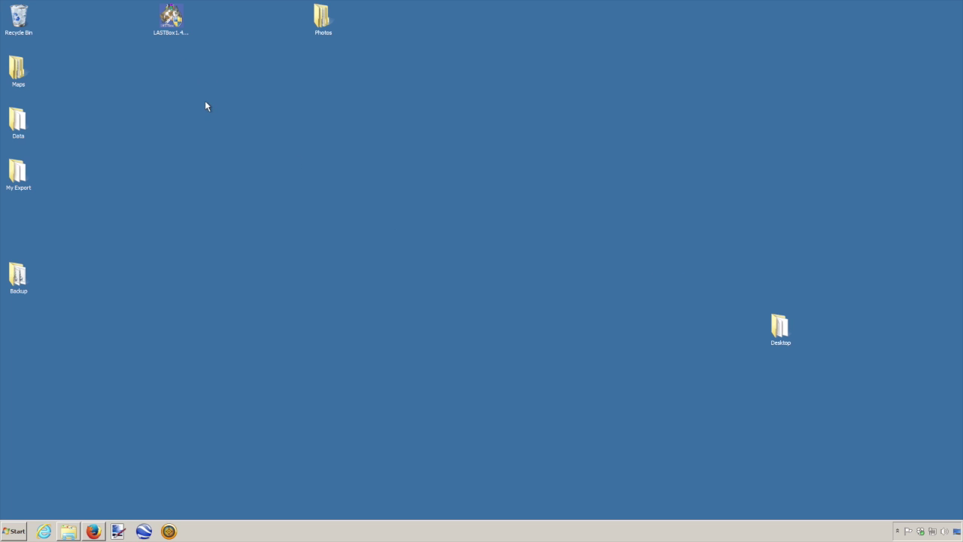
Run the LASTBox 1.4.0 installer from the desktop with permission to make changes, and accept its license agreement
{"action": "left_click", "coordinate": [170, 22]}
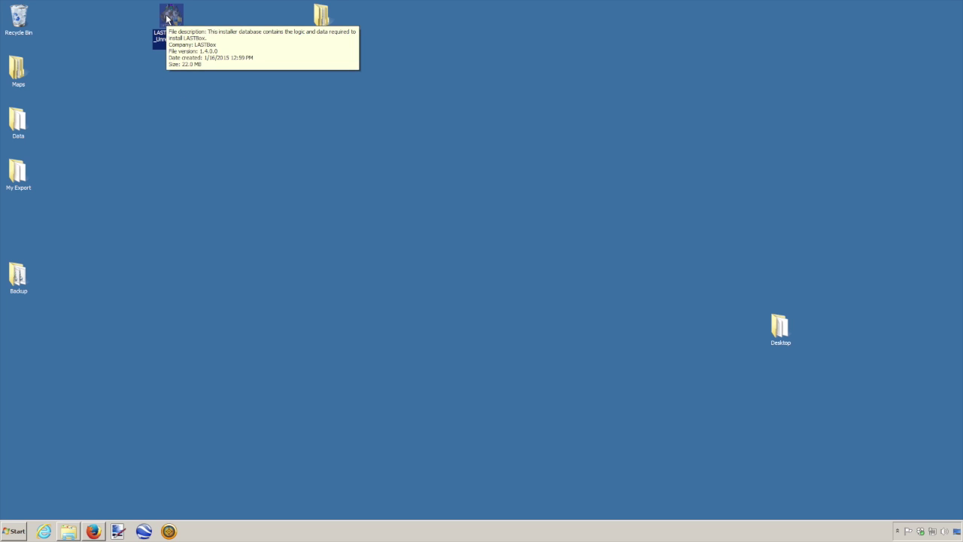
{"action": "double_click", "coordinate": [167, 19]}
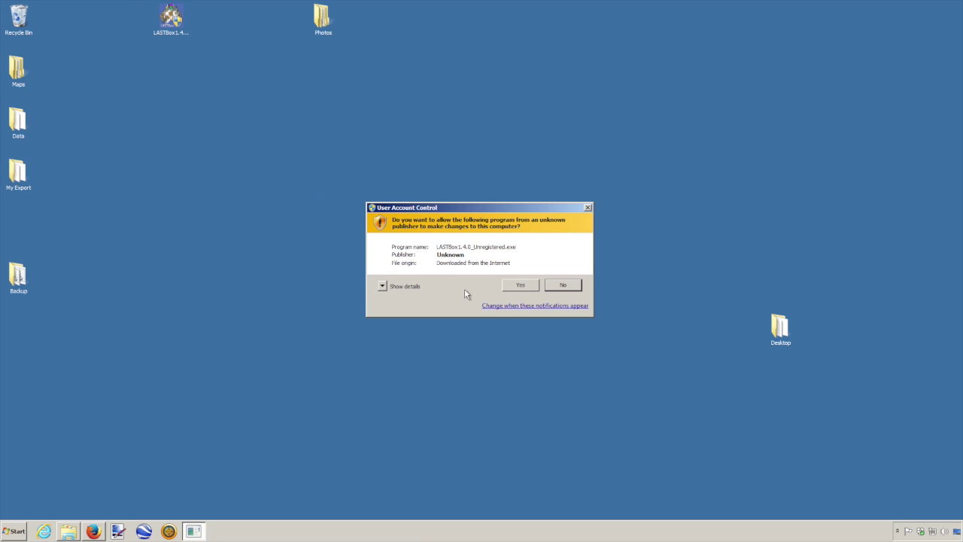
{"action": "left_click", "coordinate": [521, 286]}
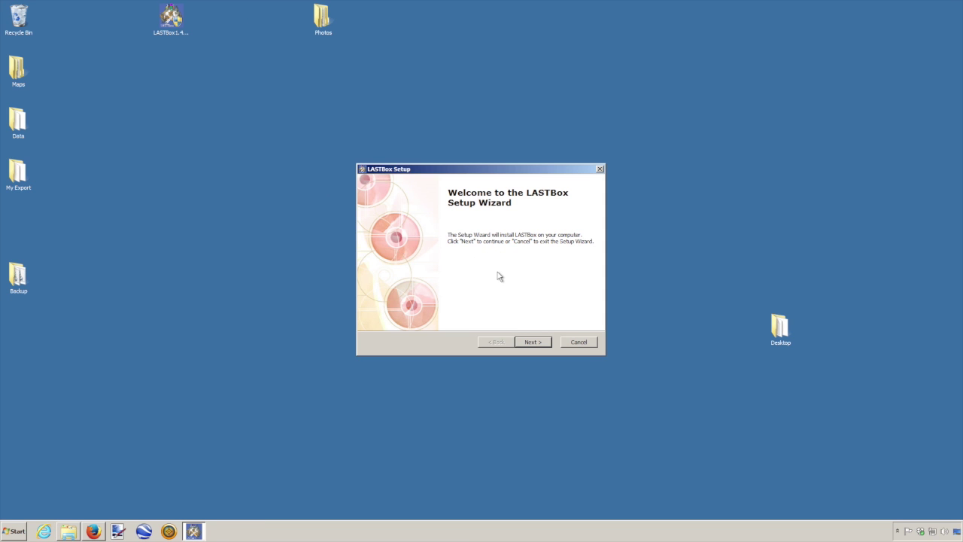
{"action": "left_click", "coordinate": [544, 345]}
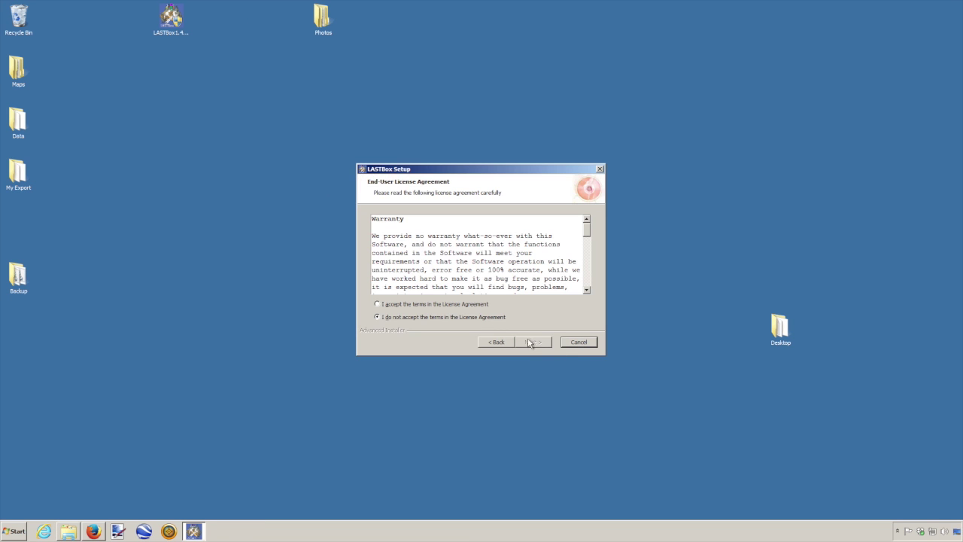
{"action": "left_click", "coordinate": [431, 308]}
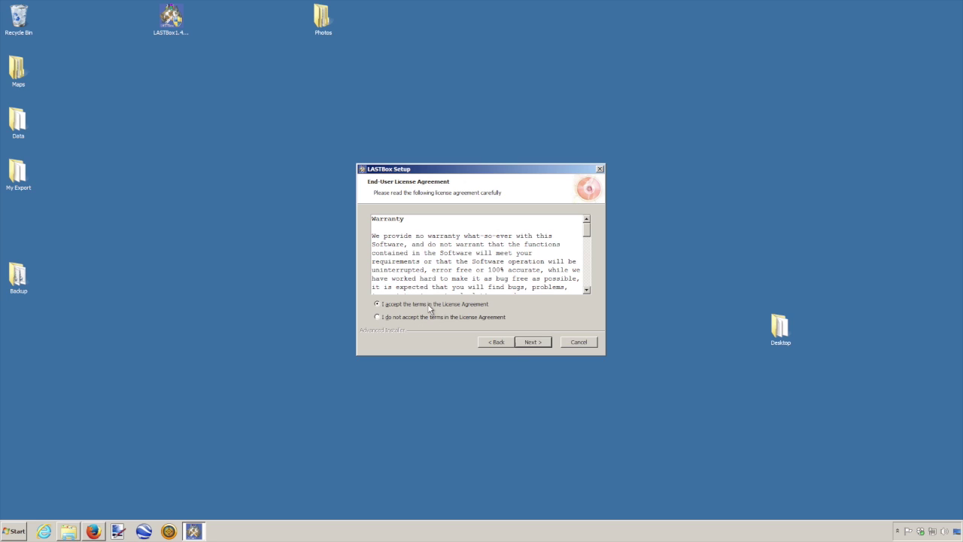
{"action": "left_click", "coordinate": [538, 347]}
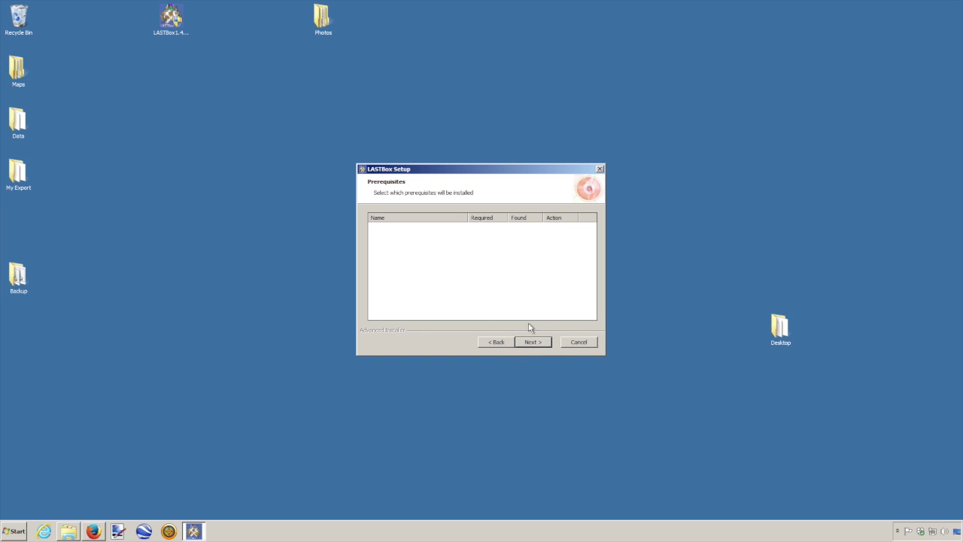
Install LASTBox in C:\Program Files\LASTBox\ and finish the setup wizard, closing the readme file
{"action": "left_click", "coordinate": [531, 342]}
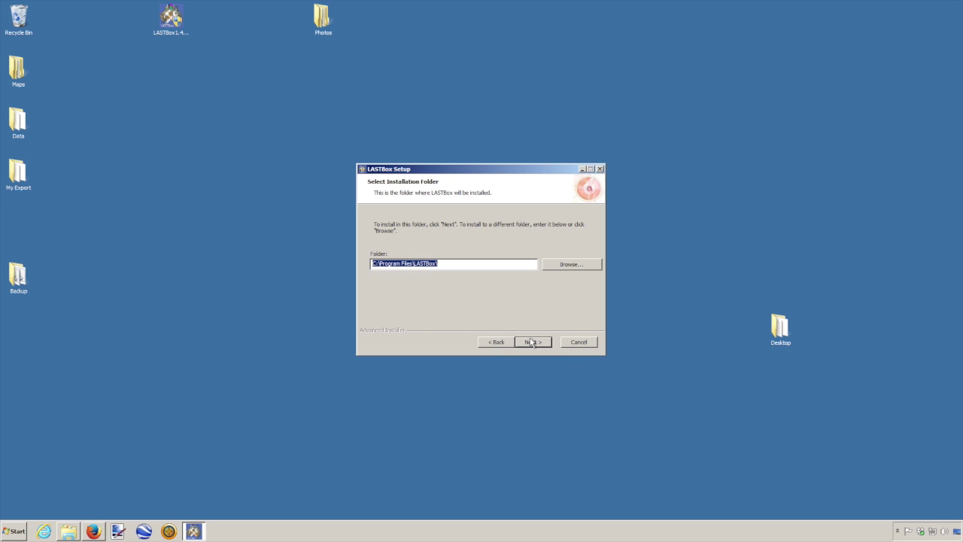
{"action": "left_click", "coordinate": [440, 263]}
{"action": "left_click_drag", "start_coordinate": [441, 263], "coordinate": [354, 264]}
{"action": "left_click", "coordinate": [441, 263]}
{"action": "left_click", "coordinate": [532, 343]}
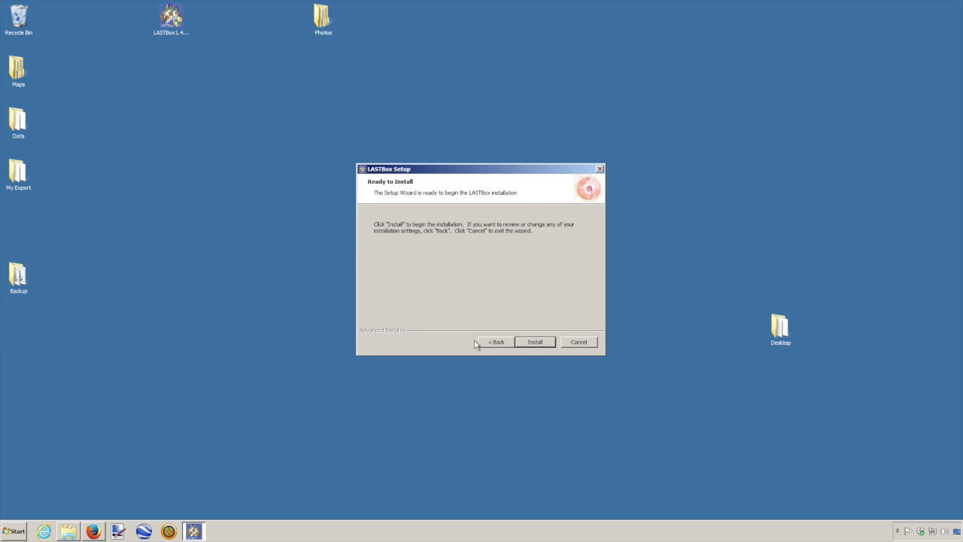
{"action": "left_click", "coordinate": [531, 343]}
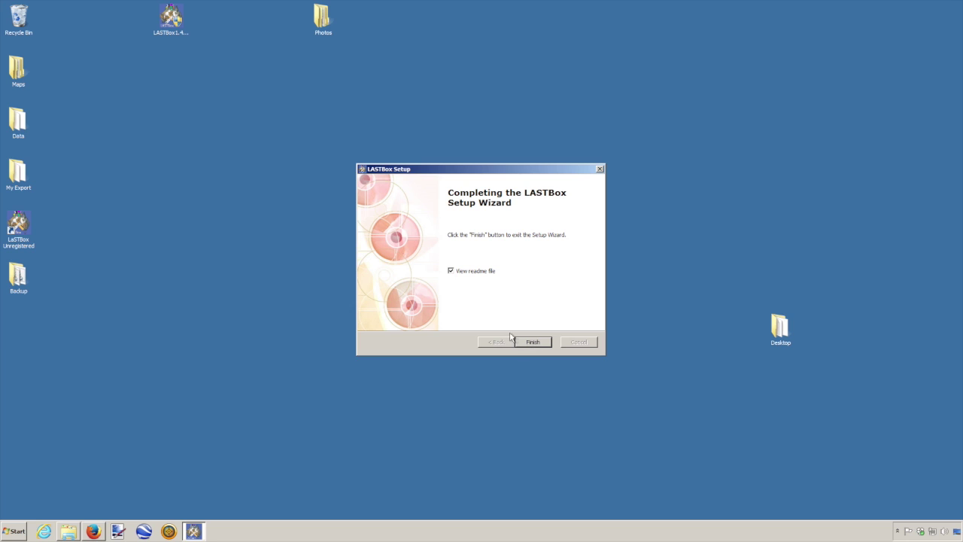
{"action": "left_click", "coordinate": [532, 342]}
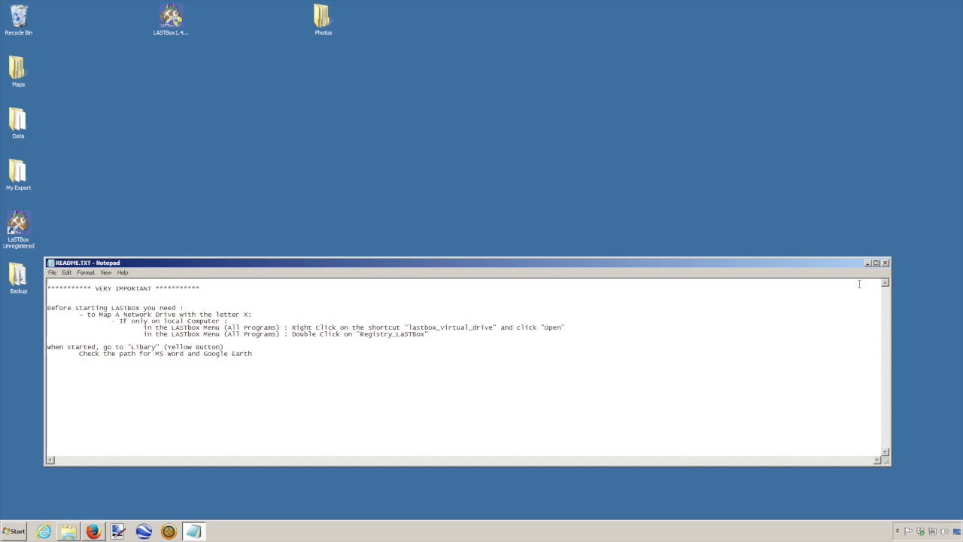
{"action": "left_click", "coordinate": [885, 263]}
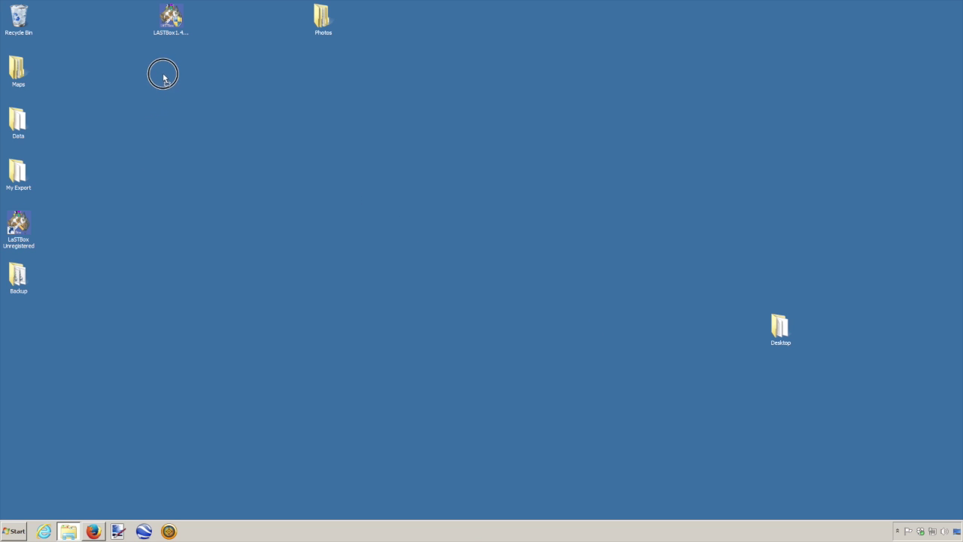
Place the LaSTBox Unregistered shortcut below the installer icon on the desktop and launch it, dismissing the startup message
{"action": "left_click_drag", "start_coordinate": [163, 76], "coordinate": [167, 75]}
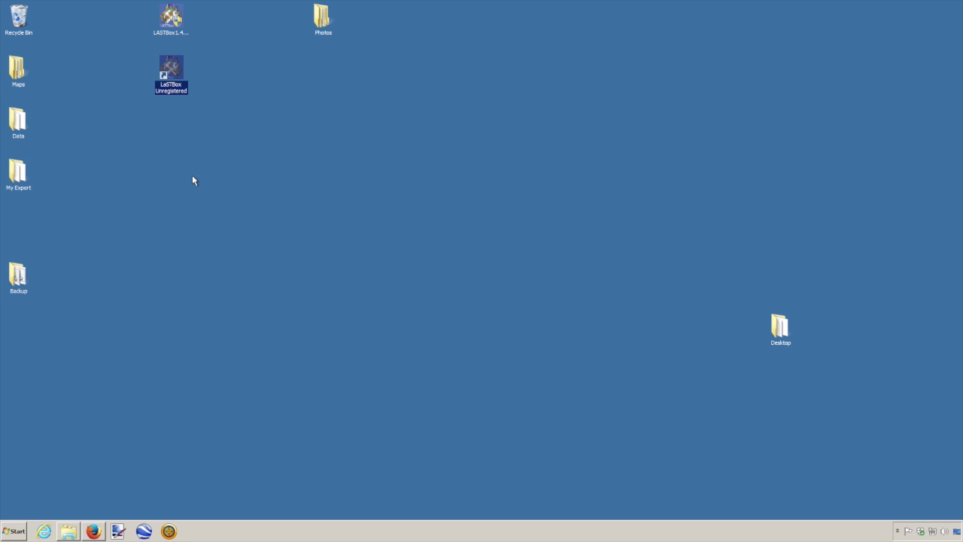
{"action": "double_click", "coordinate": [173, 71]}
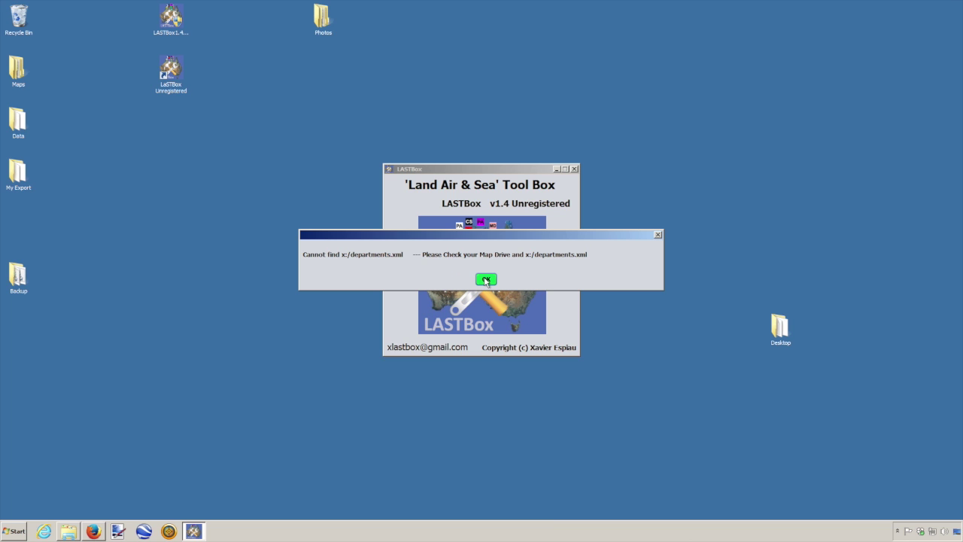
{"action": "left_click", "coordinate": [485, 280]}
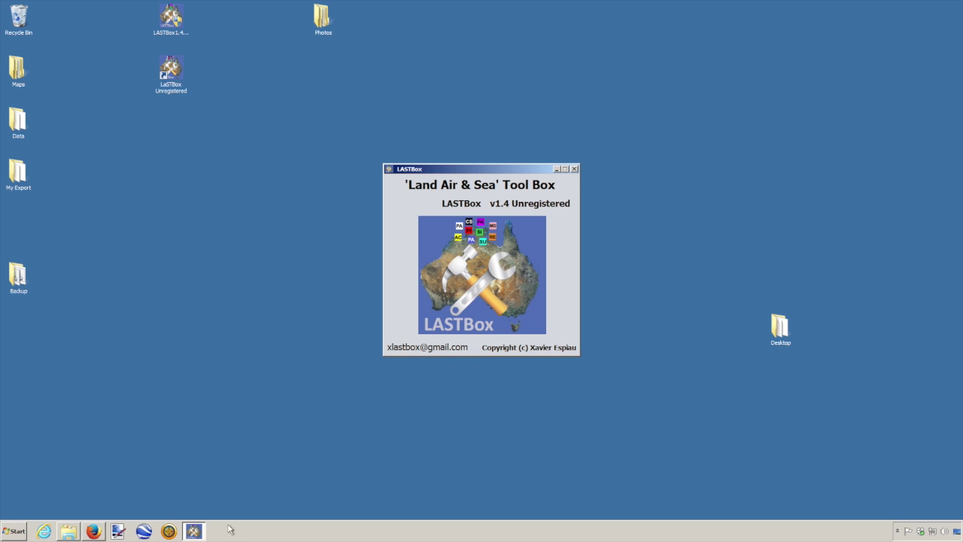
Arrange the Local Disk (X:) window and a second Windows Explorer window side by side, resized to fit the screen
{"action": "left_click", "coordinate": [75, 531]}
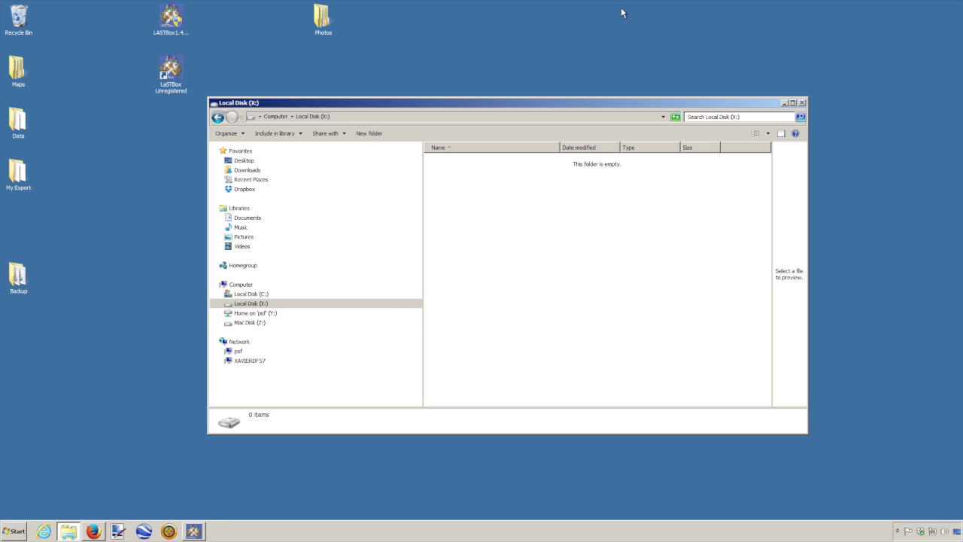
{"action": "left_click_drag", "start_coordinate": [559, 103], "coordinate": [375, 104]}
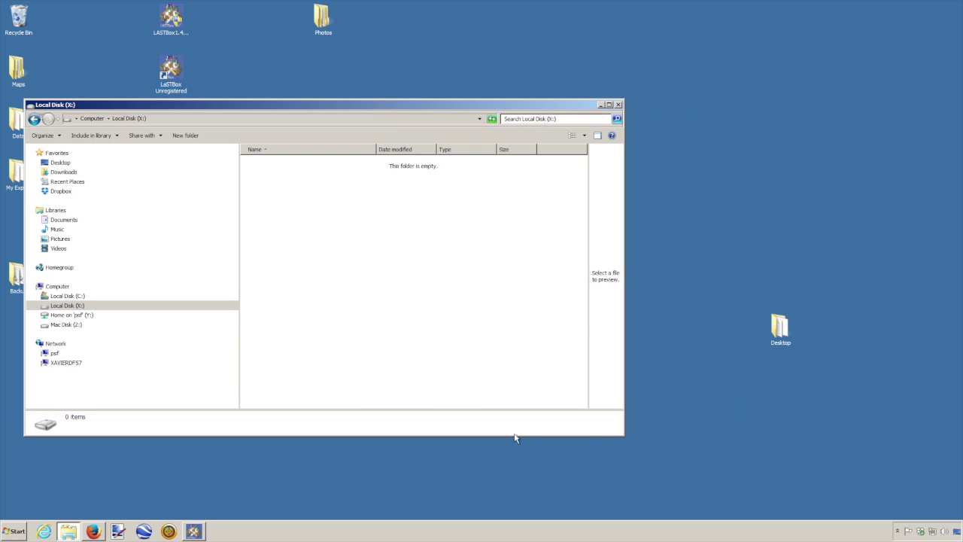
{"action": "left_click_drag", "start_coordinate": [624, 435], "coordinate": [511, 490]}
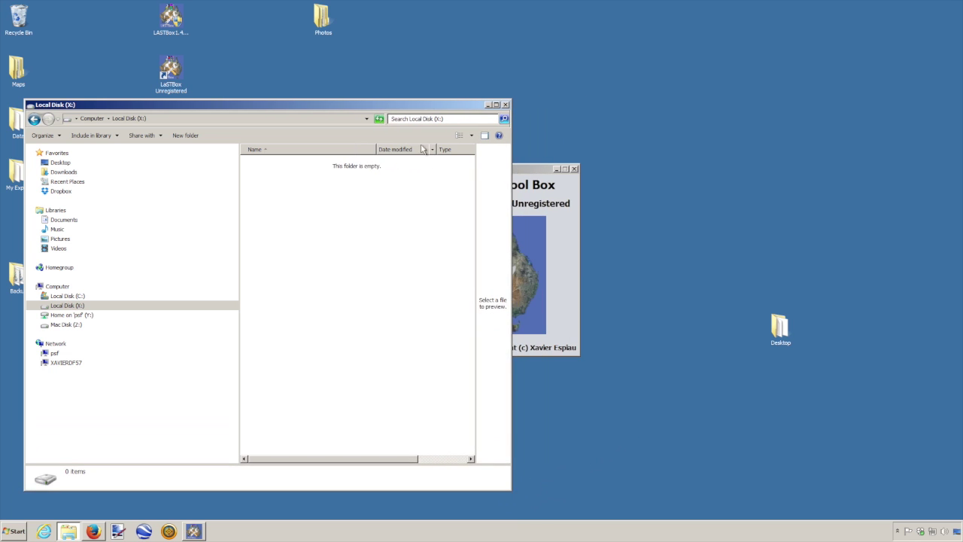
{"action": "left_click_drag", "start_coordinate": [349, 104], "coordinate": [764, 90]}
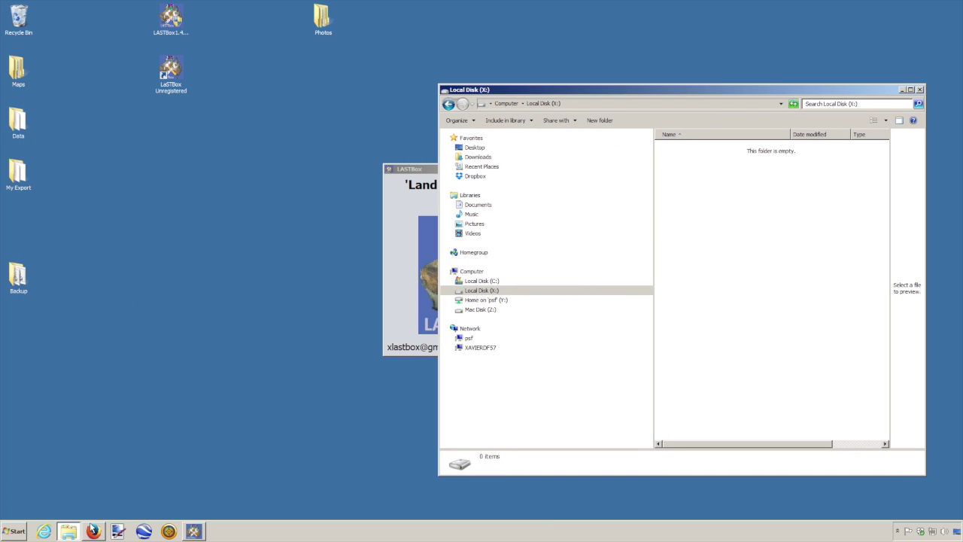
{"action": "right_click", "coordinate": [68, 531]}
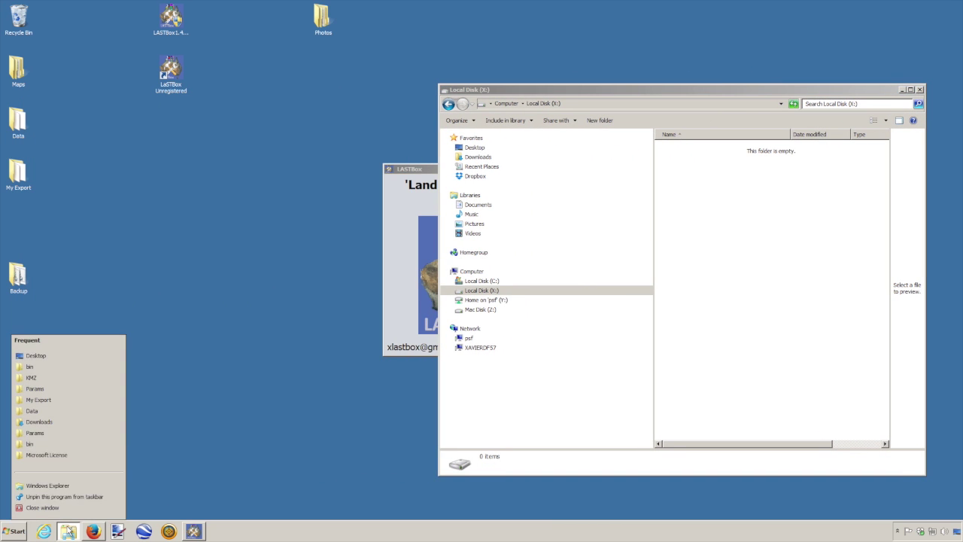
{"action": "left_click", "coordinate": [50, 486]}
{"action": "left_click_drag", "start_coordinate": [552, 97], "coordinate": [116, 87]}
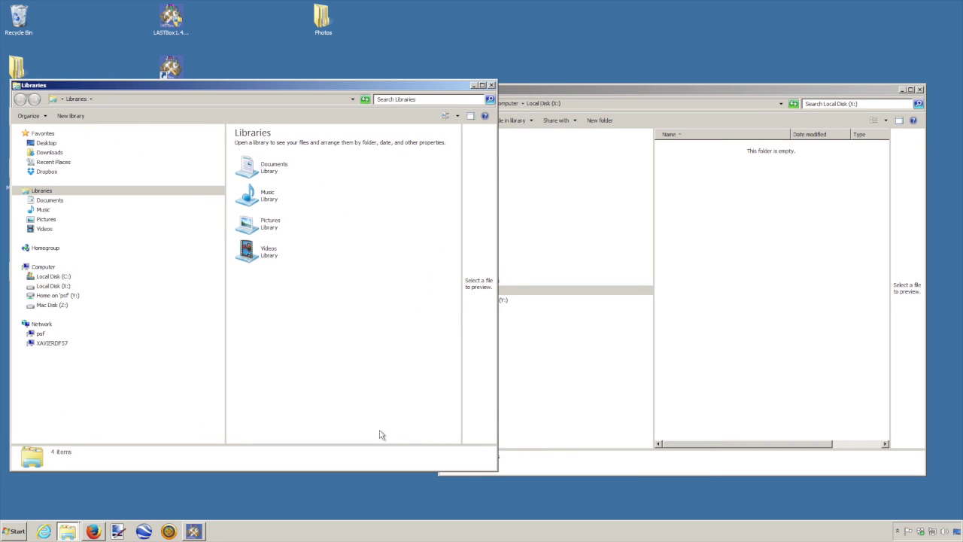
{"action": "left_click_drag", "start_coordinate": [496, 473], "coordinate": [417, 462]}
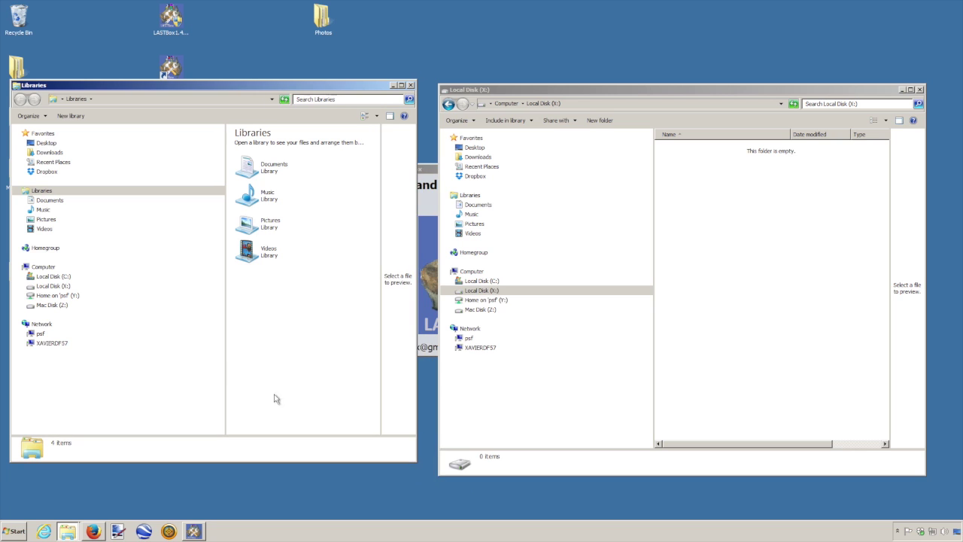
Browse to the C:\Program Files\LASTBox\_VIRTUAL folder in the new Windows Explorer window
{"action": "left_click", "coordinate": [45, 277]}
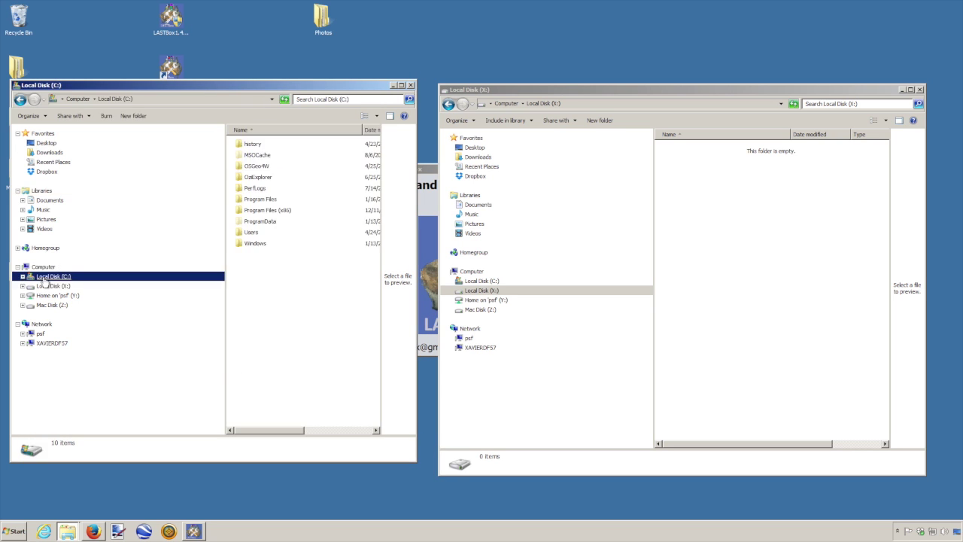
{"action": "left_click", "coordinate": [265, 202]}
{"action": "double_click", "coordinate": [264, 202]}
{"action": "double_click", "coordinate": [256, 234]}
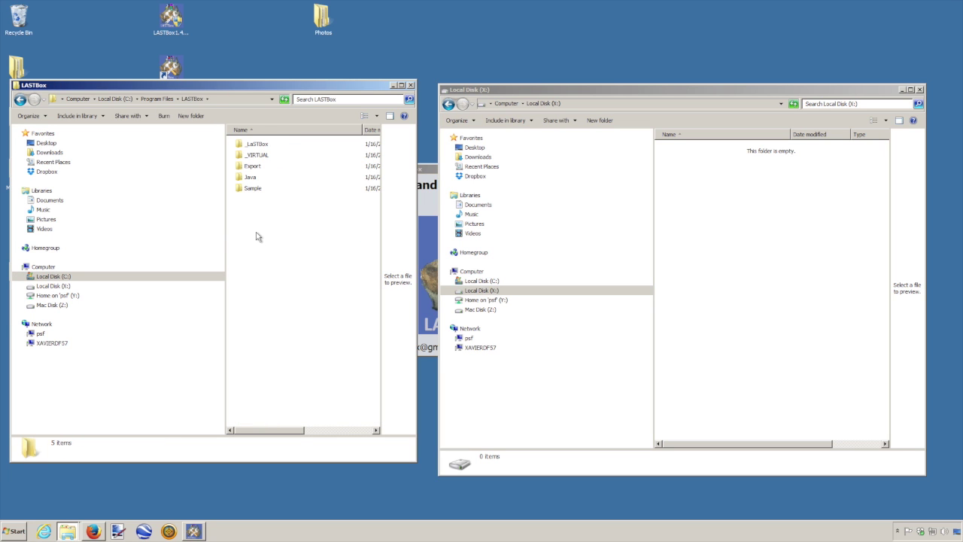
{"action": "double_click", "coordinate": [257, 155]}
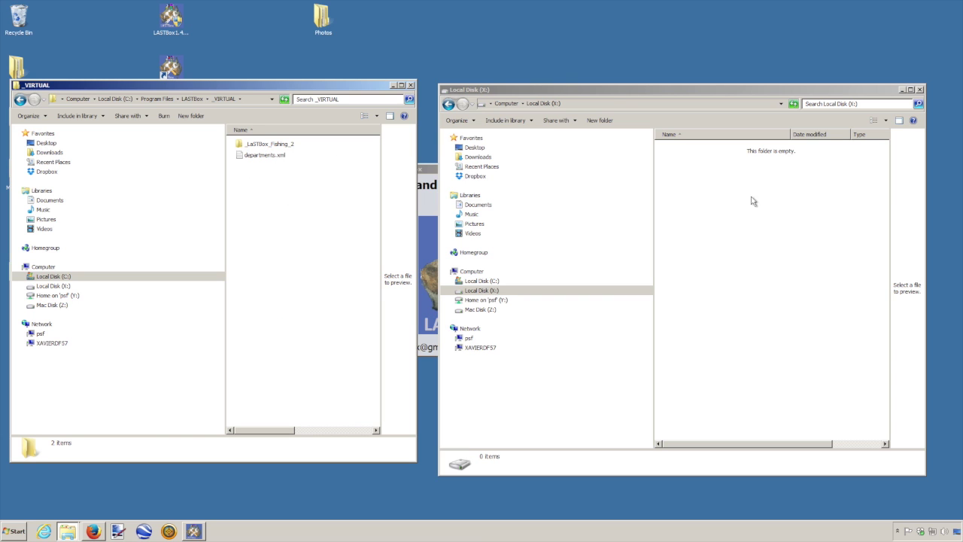
Copy the _LaSTBox_Fishing_2 folder and departments.xml from _VIRTUAL to Local Disk (X:), and minimize the _VIRTUAL window
{"action": "left_click_drag", "start_coordinate": [608, 92], "coordinate": [614, 84]}
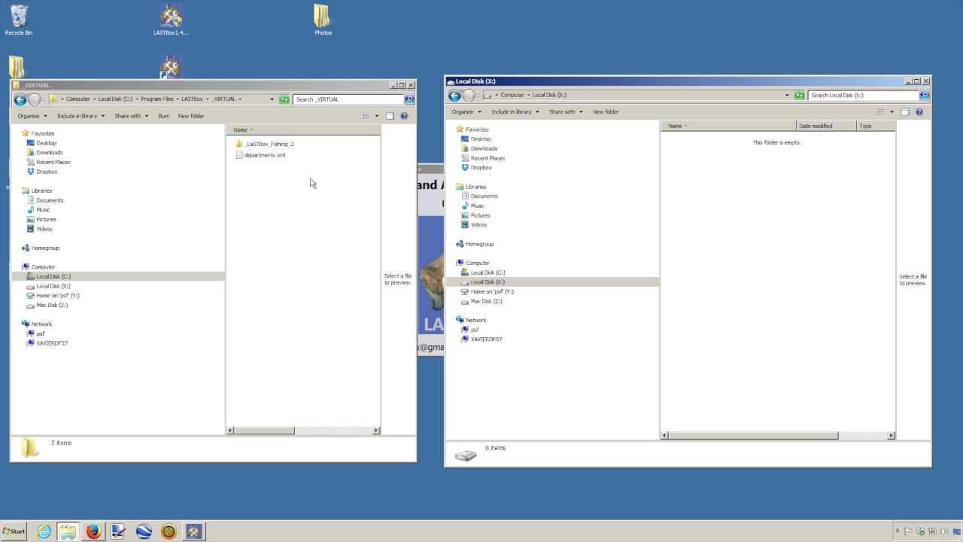
{"action": "left_click_drag", "start_coordinate": [311, 179], "coordinate": [256, 146]}
{"action": "right_click", "coordinate": [255, 144]}
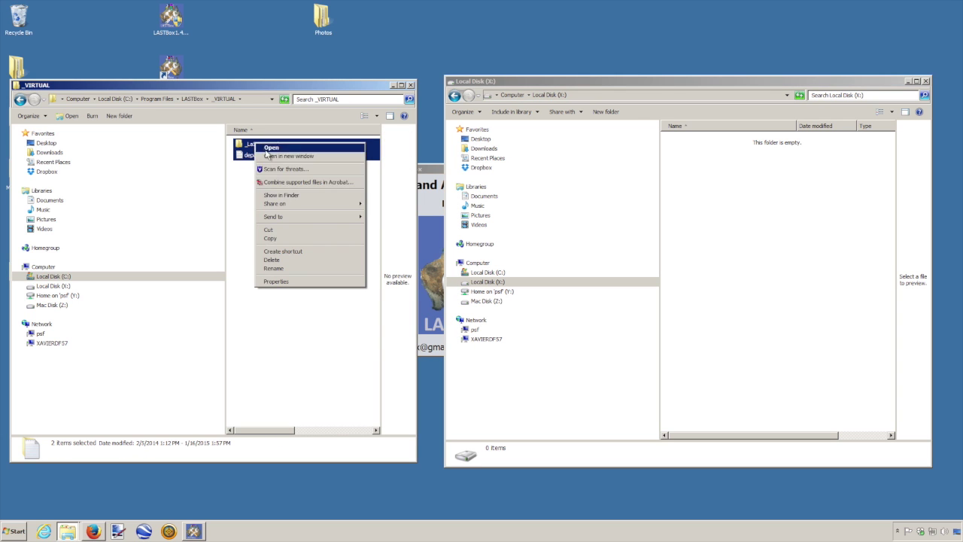
{"action": "left_click", "coordinate": [278, 238]}
{"action": "left_click", "coordinate": [750, 197]}
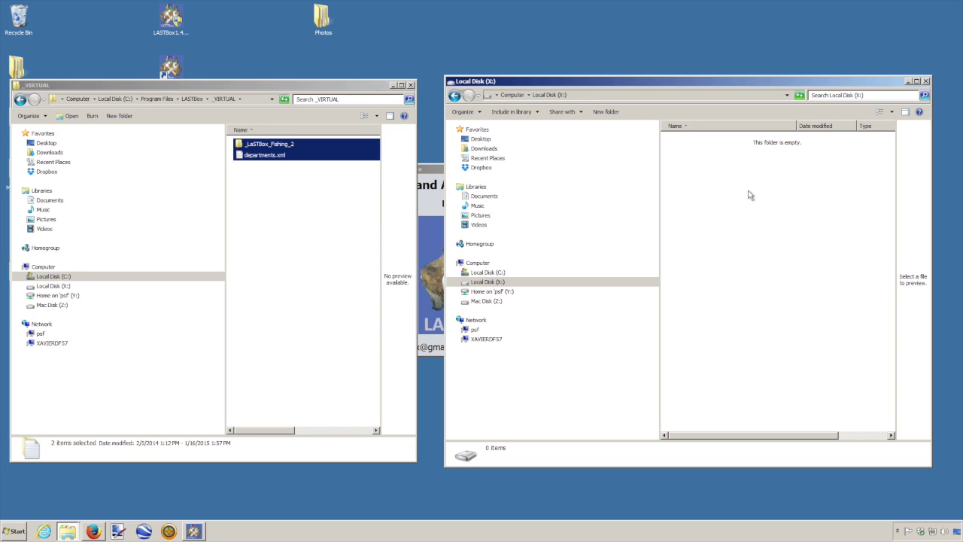
{"action": "right_click", "coordinate": [737, 199]}
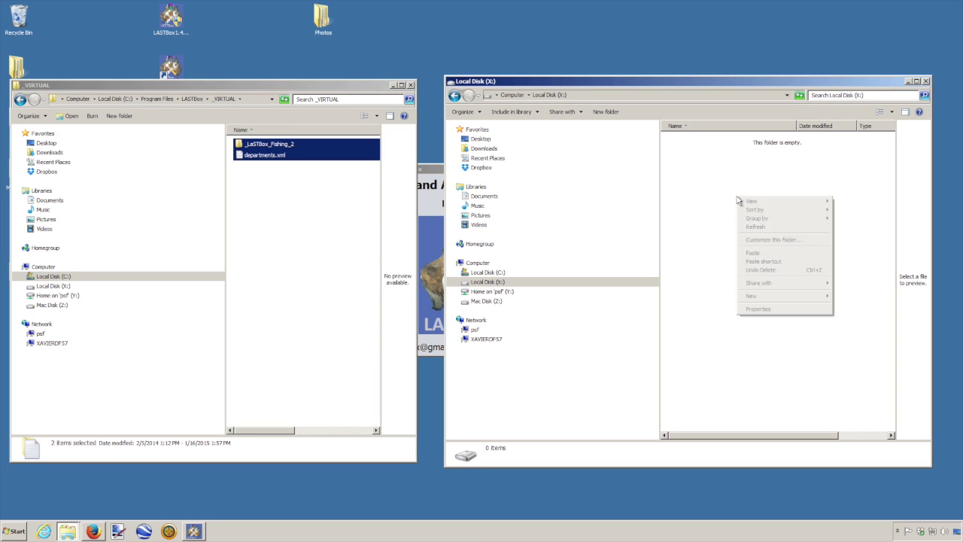
{"action": "left_click", "coordinate": [755, 252]}
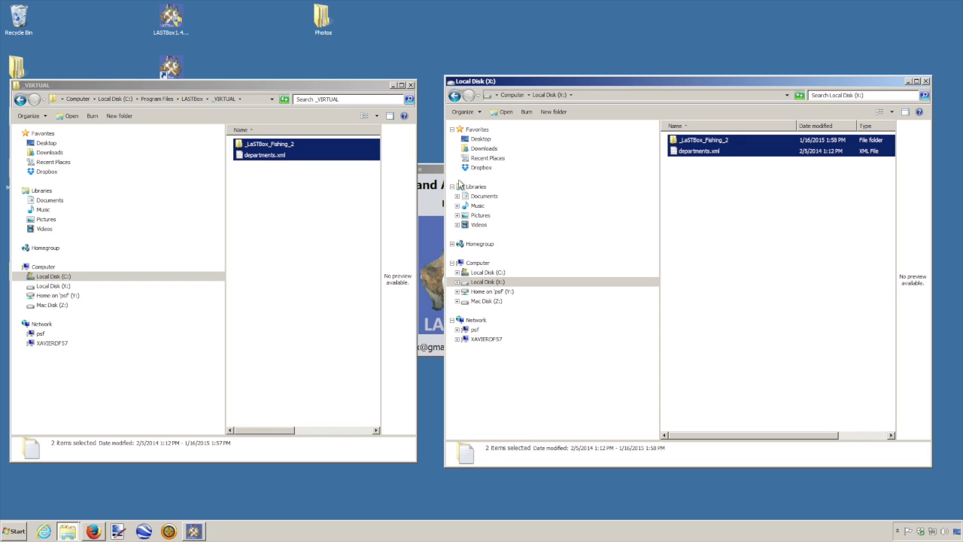
{"action": "left_click", "coordinate": [392, 85]}
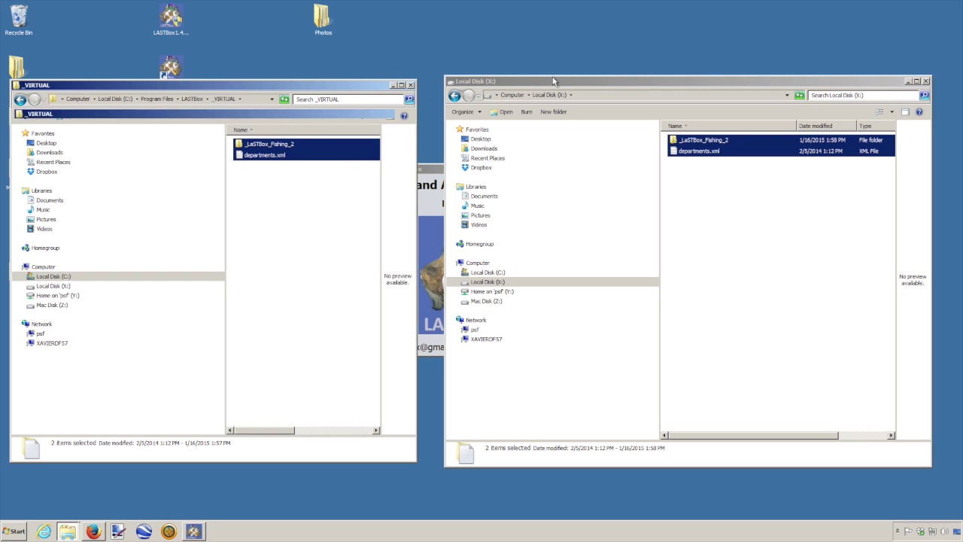
Minimize the Local Disk (X:) window and open the tool box's main window from the LASTBox splash window
{"action": "left_click", "coordinate": [907, 82]}
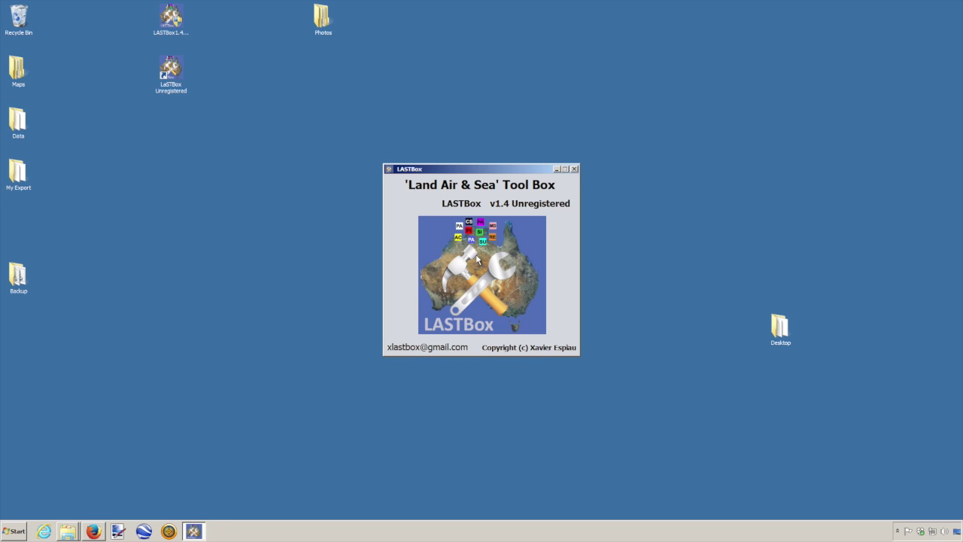
{"action": "left_click", "coordinate": [494, 265]}
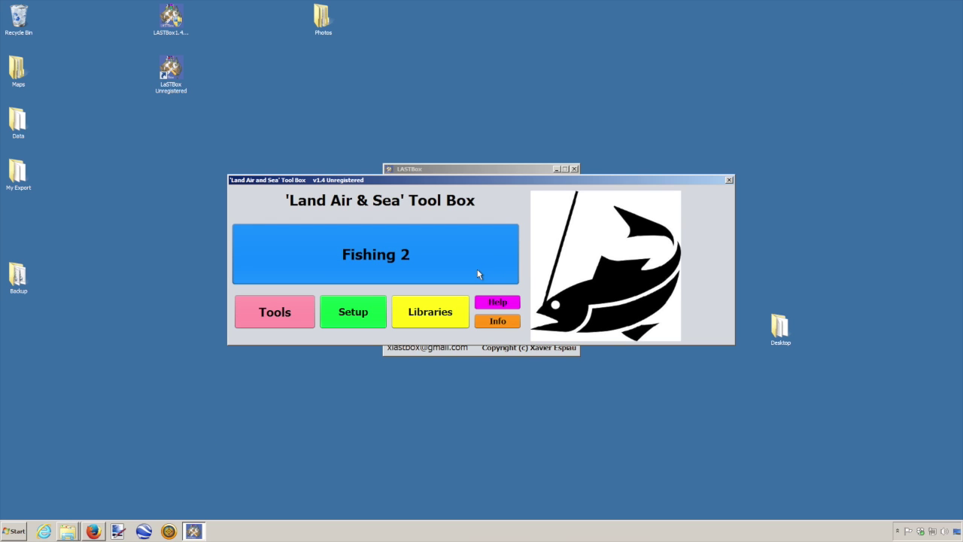
Check the Server Drive path in the Fishing 2 library configuration and close the configuration without saving
{"action": "left_click", "coordinate": [449, 307]}
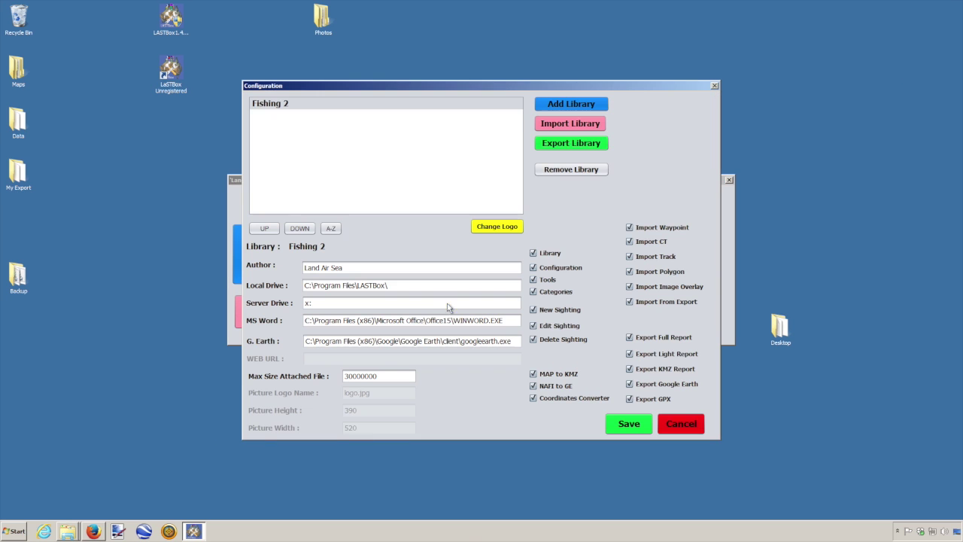
{"action": "left_click", "coordinate": [319, 301]}
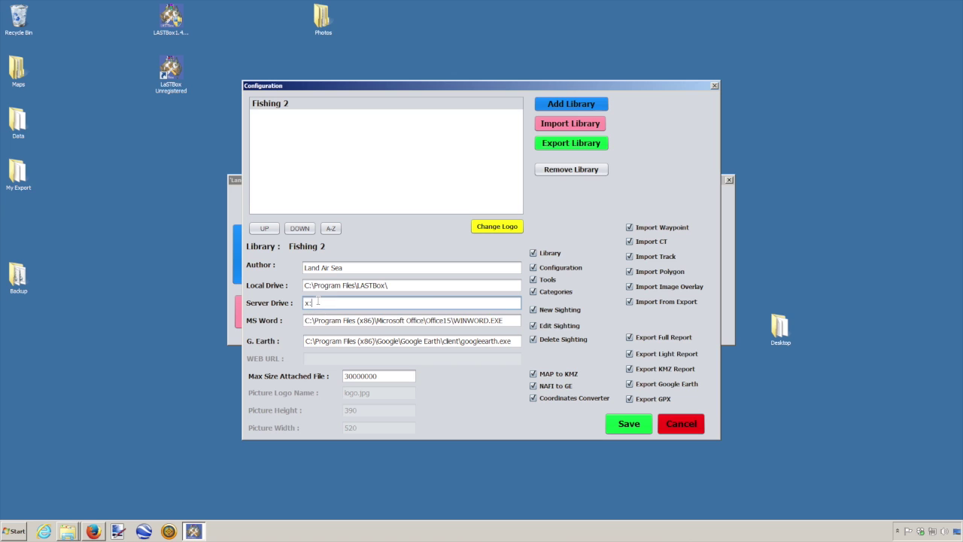
{"action": "left_click", "coordinate": [714, 86]}
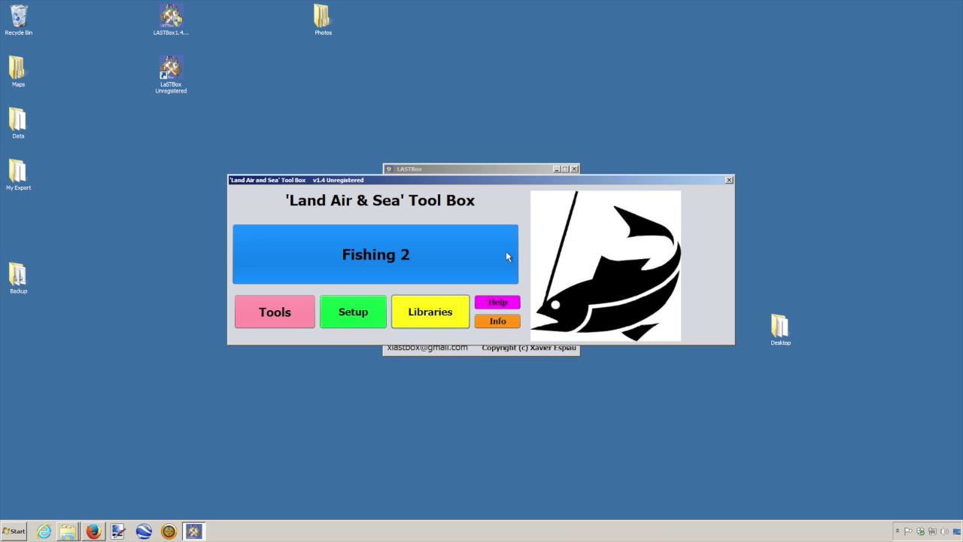
Replace the Fishing 2 library's Author with the author's first name, check the MS Word and Google Earth paths, and save the configuration
{"action": "left_click", "coordinate": [440, 316]}
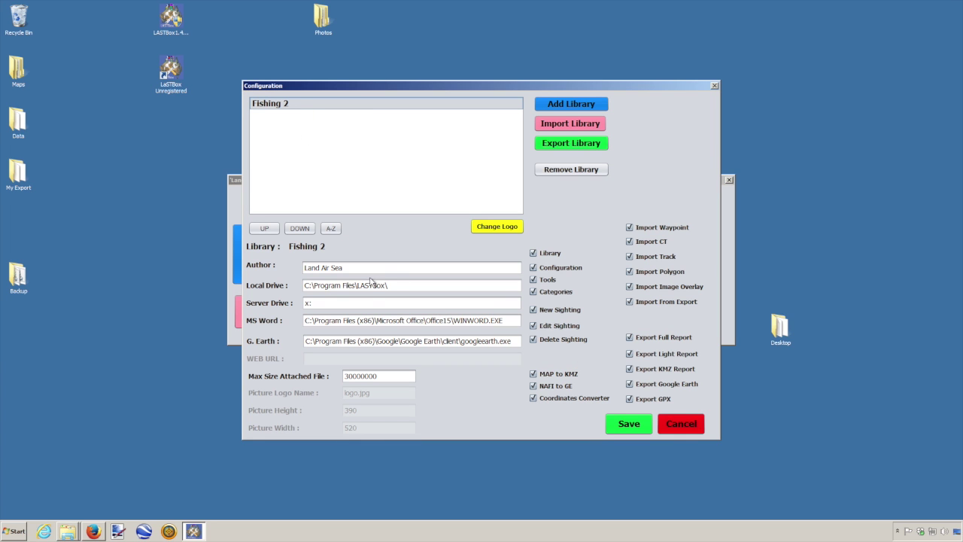
{"action": "left_click_drag", "start_coordinate": [354, 268], "coordinate": [218, 265]}
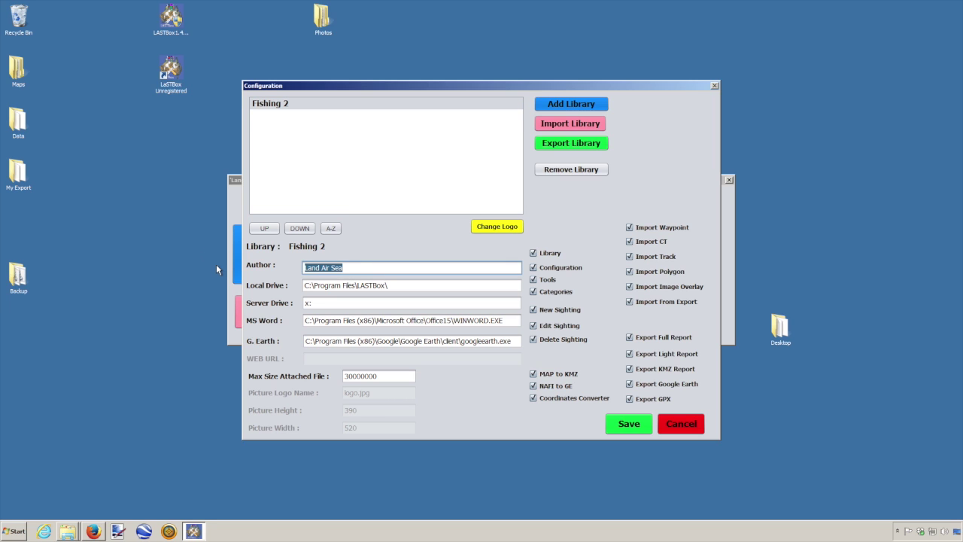
{"action": "type", "text": "Xavier"}
{"action": "left_click_drag", "start_coordinate": [511, 322], "coordinate": [288, 326]}
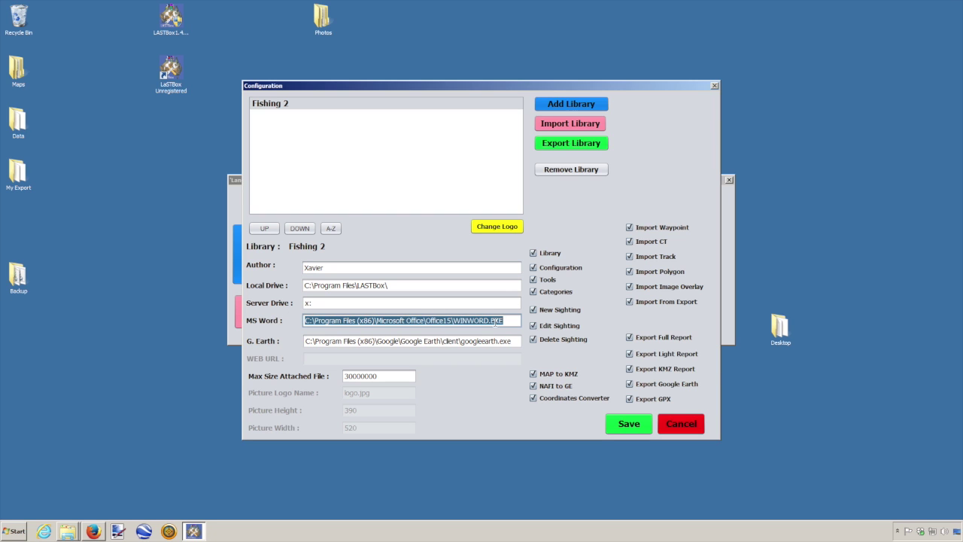
{"action": "left_click_drag", "start_coordinate": [513, 341], "coordinate": [297, 337]}
{"action": "left_click", "coordinate": [629, 423]}
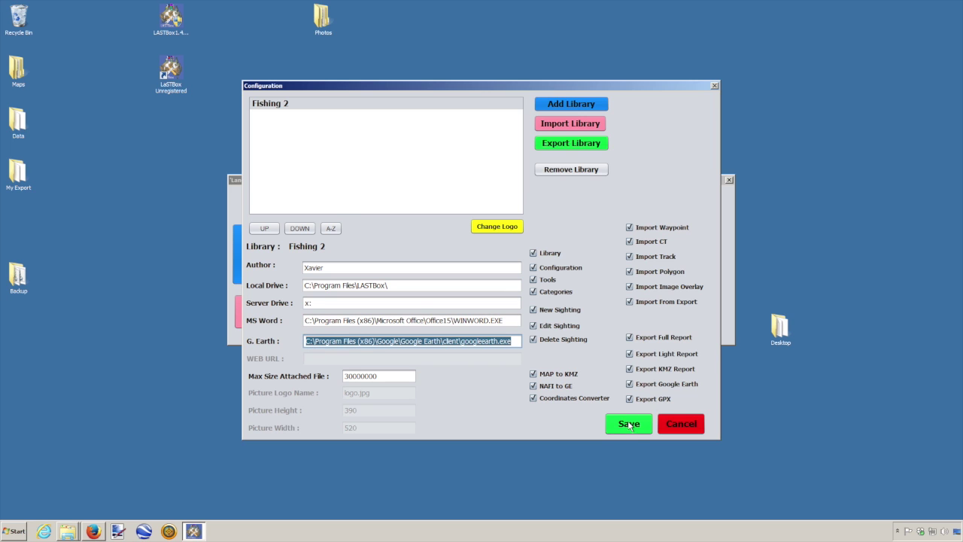